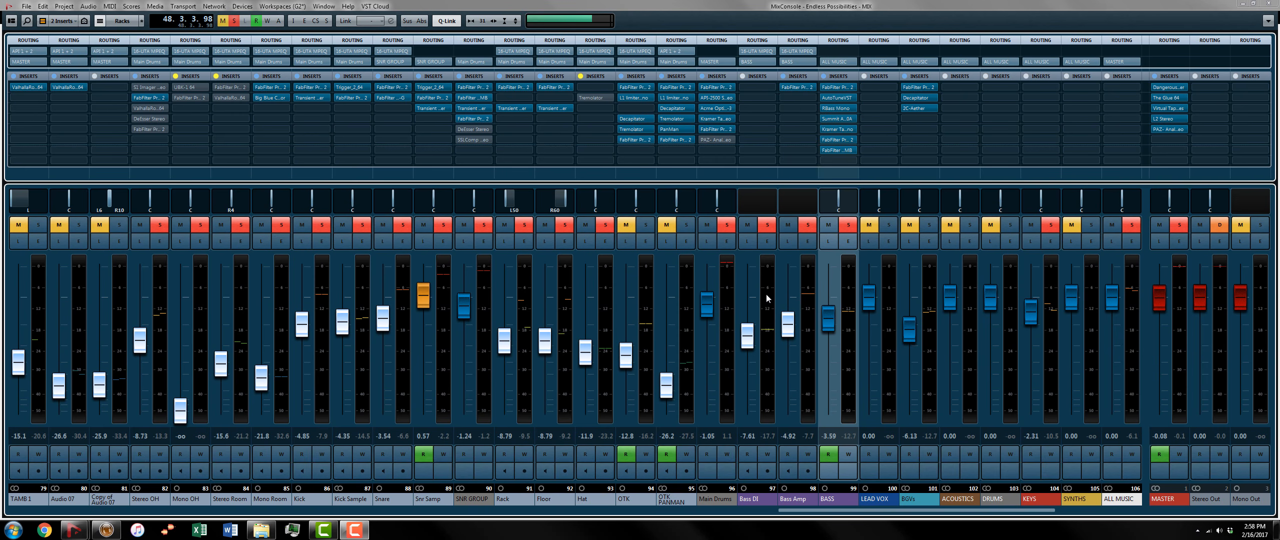
Step: Play back the current drum and bass mix, and solo the Hat channel
{"action": "key", "text": "space"}
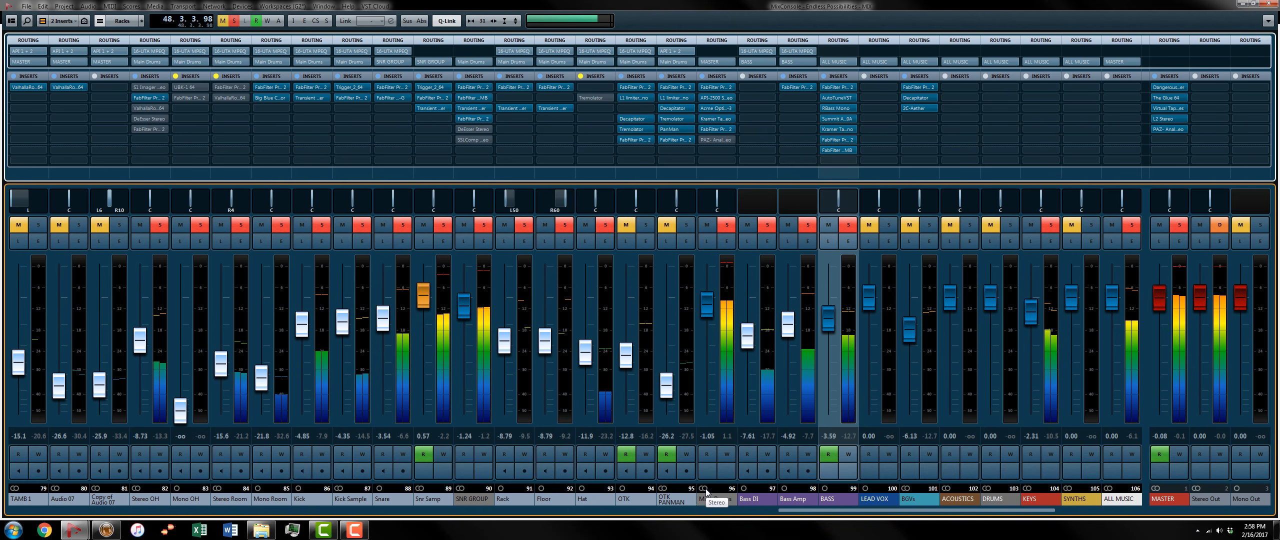
{"action": "key", "text": "space"}
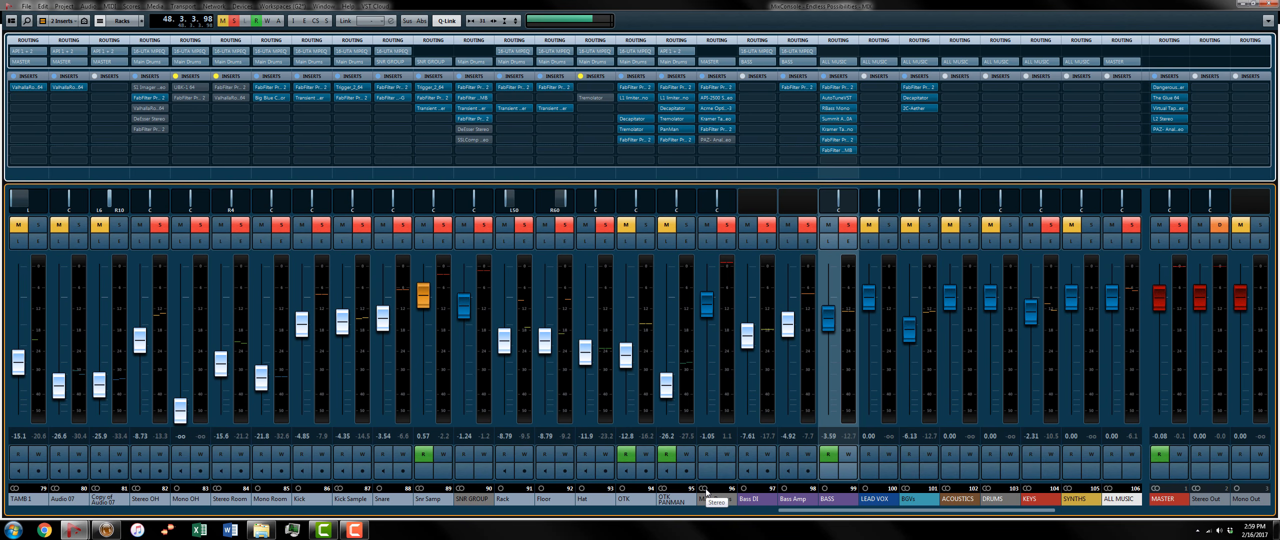
{"action": "left_click", "coordinate": [605, 225], "text": "ctrl"}
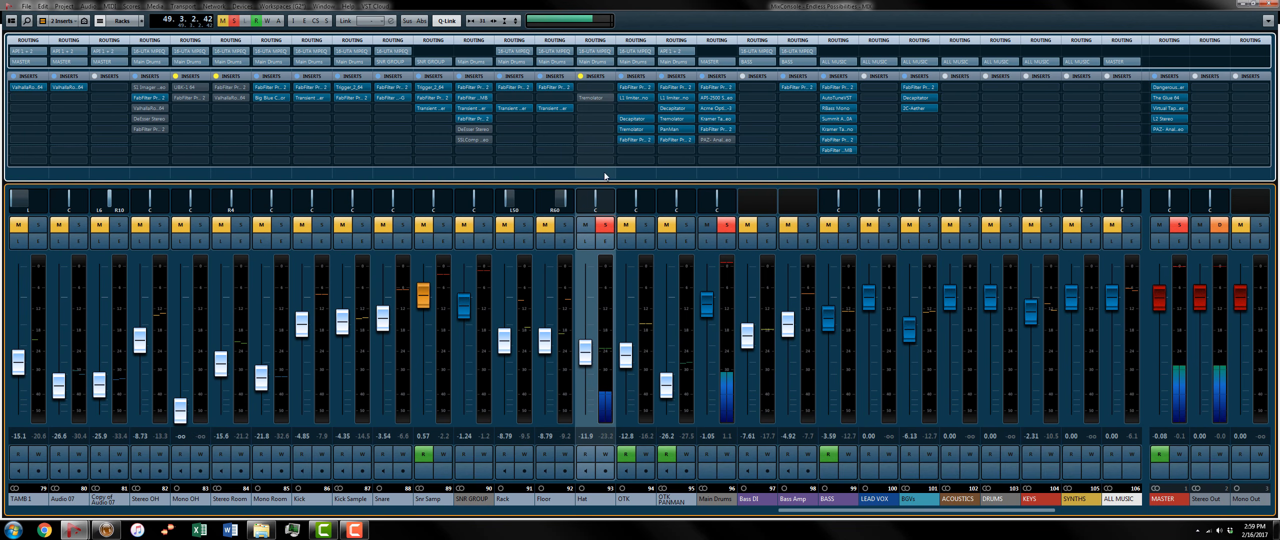
Step: Enable the Tremolator insert on the Hat channel and adjust its tremolo depth
{"action": "left_click", "coordinate": [594, 98]}
{"action": "left_click", "coordinate": [594, 98]}
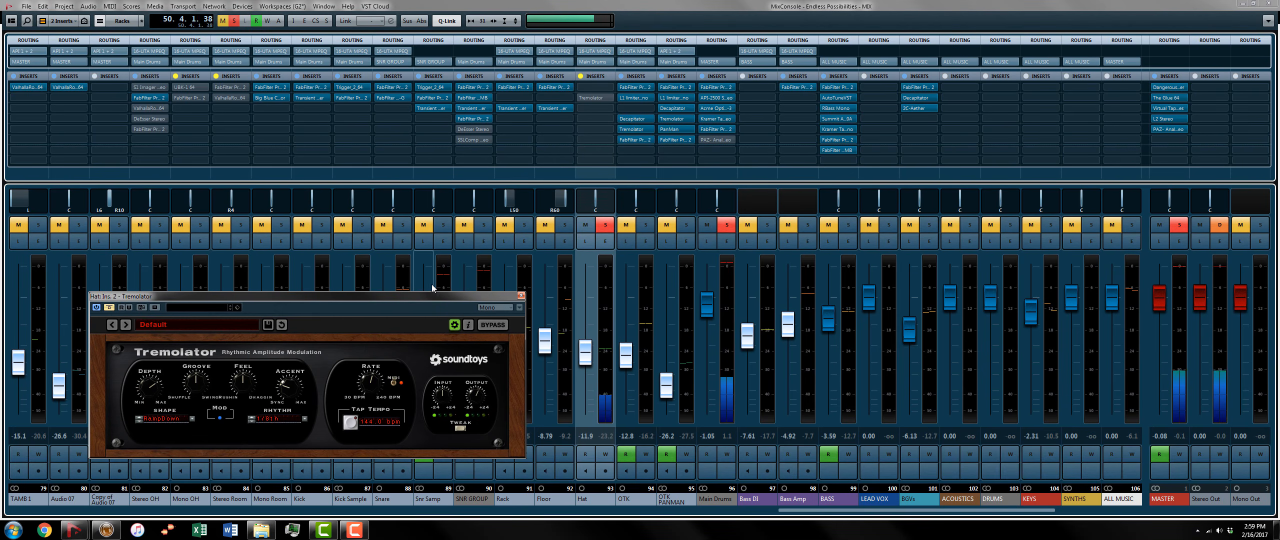
{"action": "left_click_drag", "start_coordinate": [453, 295], "coordinate": [536, 264]}
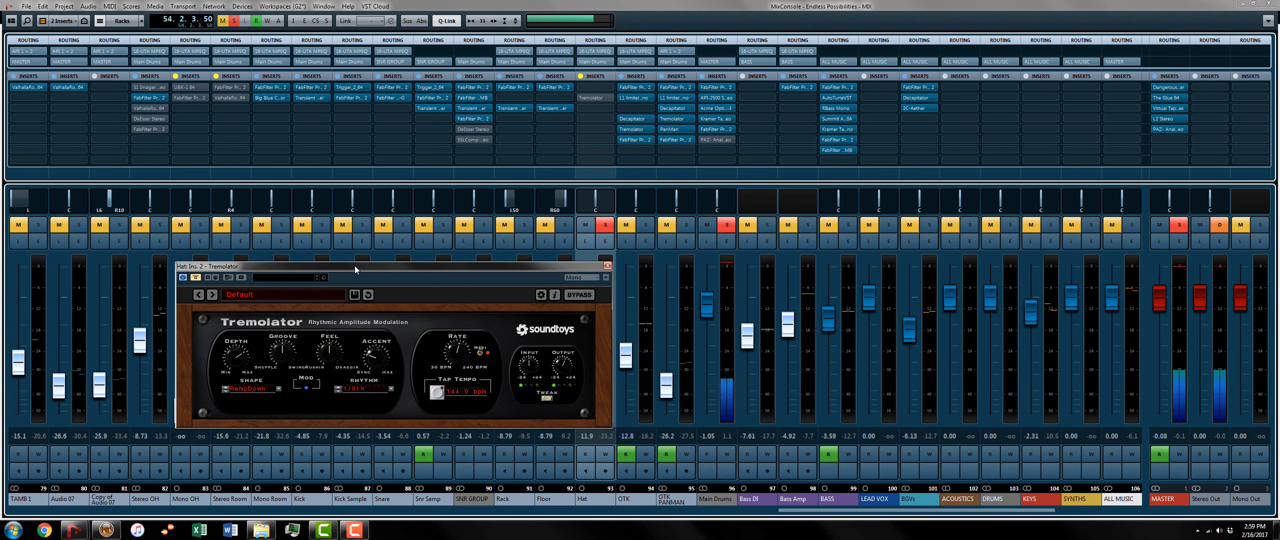
{"action": "left_click_drag", "start_coordinate": [353, 266], "coordinate": [404, 254]}
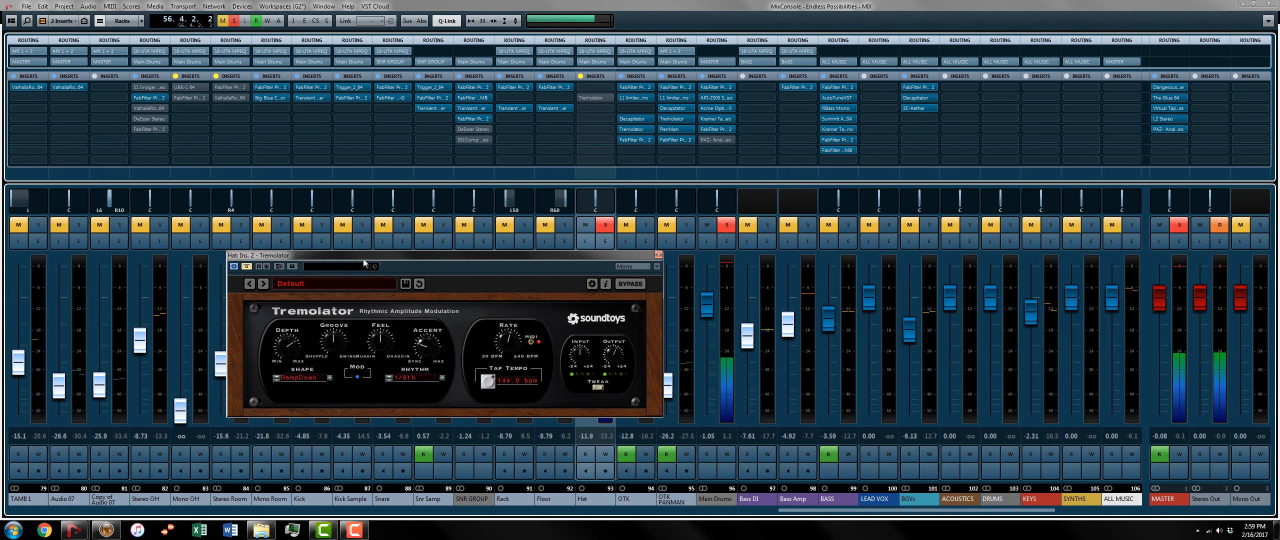
{"action": "left_click", "coordinate": [244, 266]}
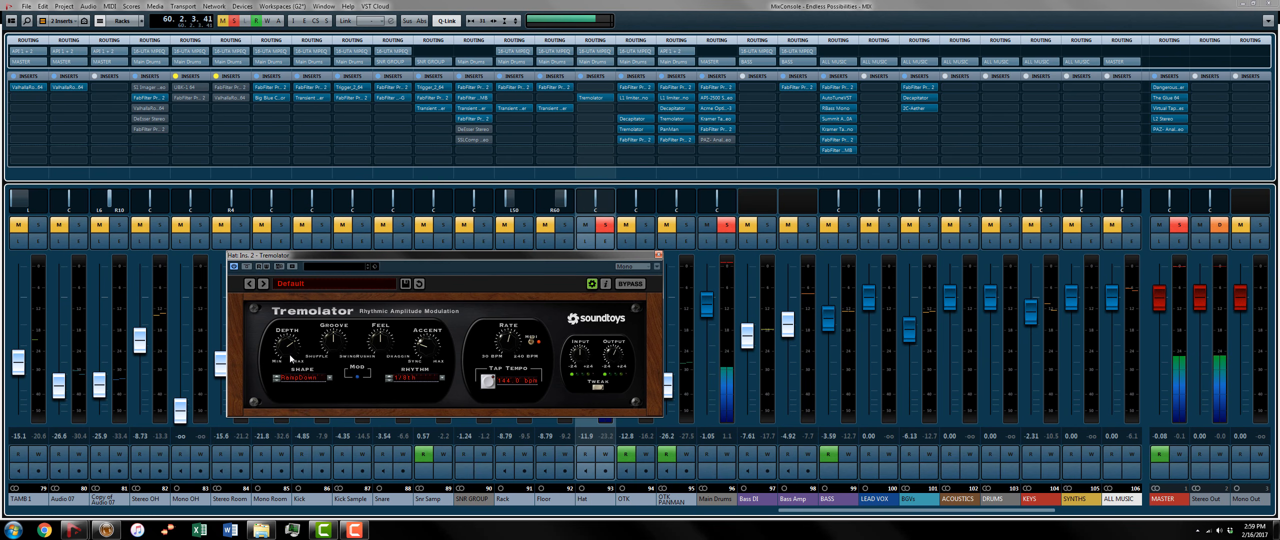
{"action": "left_click_drag", "start_coordinate": [289, 352], "coordinate": [294, 307]}
{"action": "left_click_drag", "start_coordinate": [274, 343], "coordinate": [280, 360]}
Step: Step through the Hat Tremolator's rhythm values, including 1/16th, and close its editor
{"action": "left_click", "coordinate": [389, 380]}
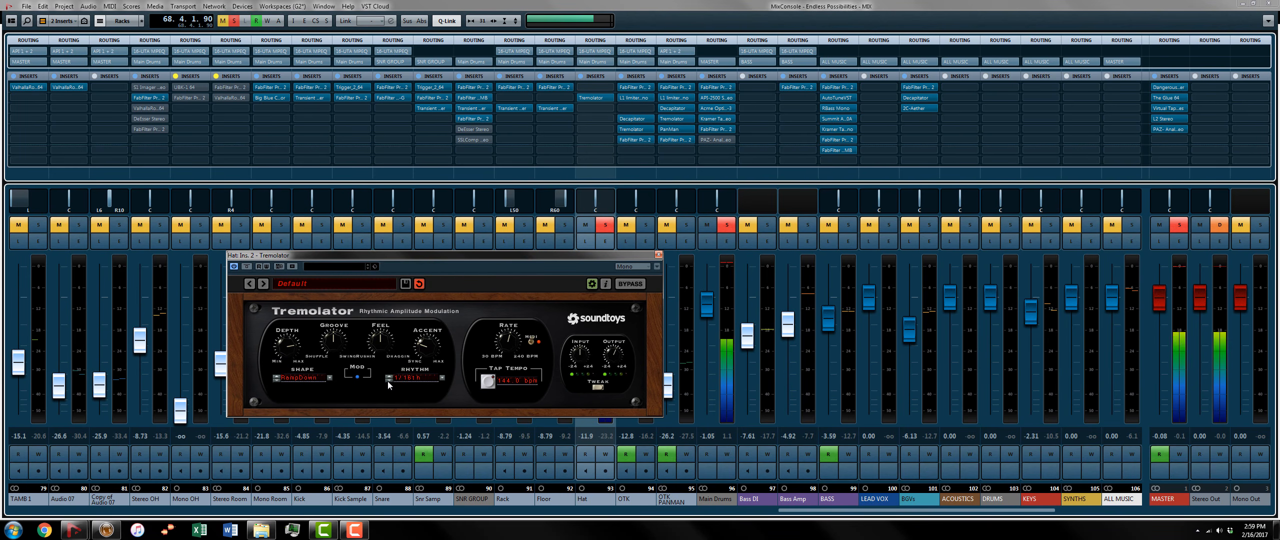
{"action": "left_click", "coordinate": [390, 377]}
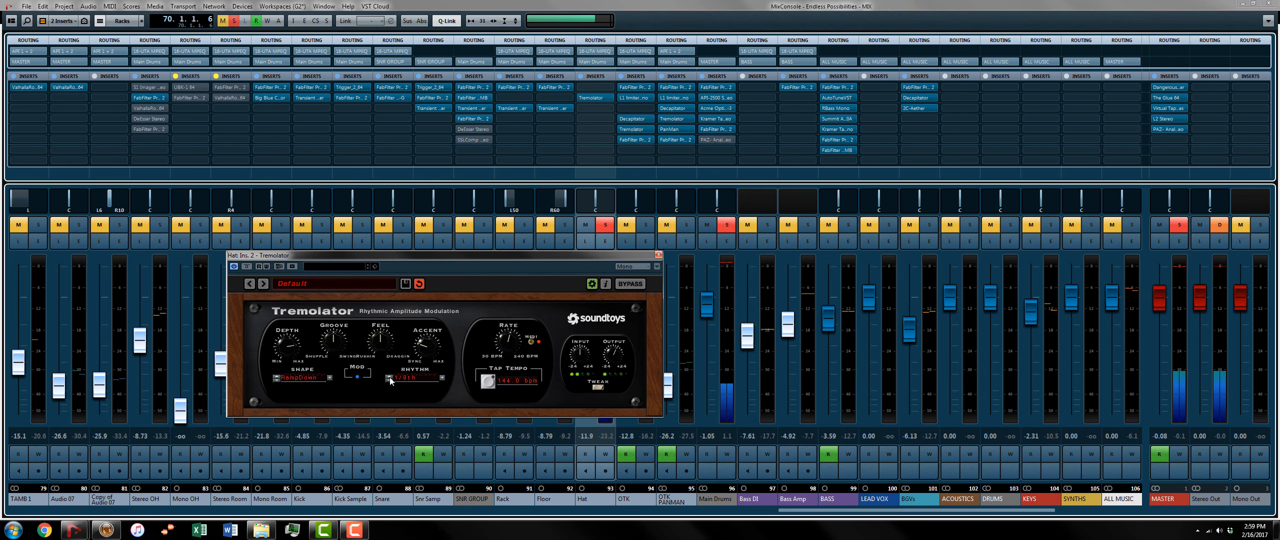
{"action": "left_click", "coordinate": [390, 380]}
{"action": "left_click_drag", "start_coordinate": [436, 256], "coordinate": [436, 252]}
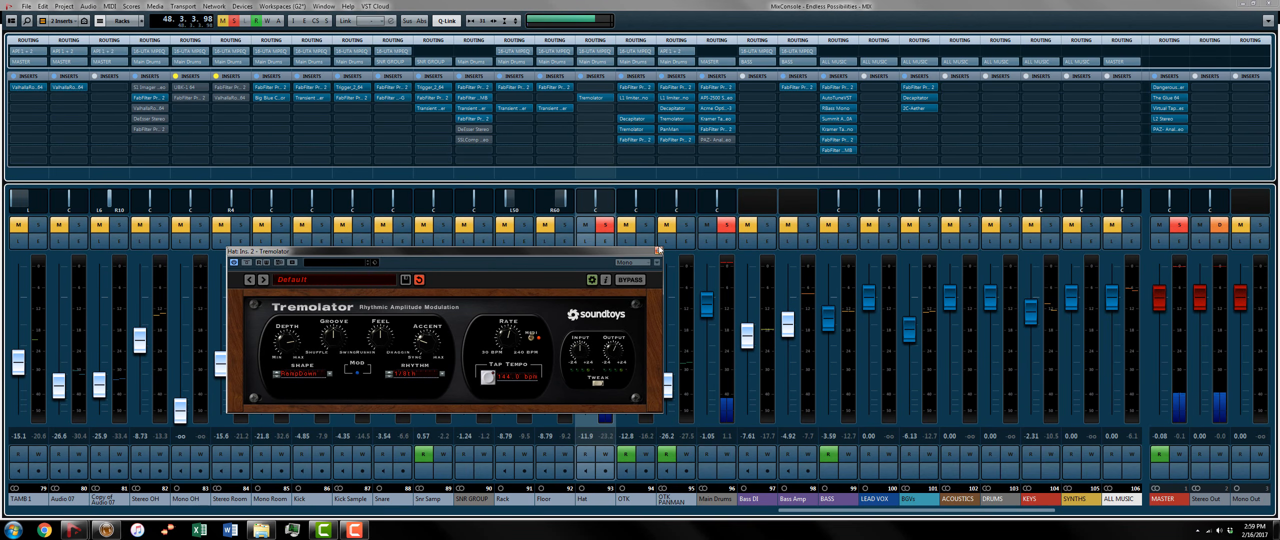
{"action": "left_click", "coordinate": [665, 246]}
{"action": "left_click", "coordinate": [658, 251]}
{"action": "left_click", "coordinate": [666, 242]}
Step: Solo the OTK channel and bypass its entire insert chain
{"action": "left_click", "coordinate": [646, 224], "text": "ctrl"}
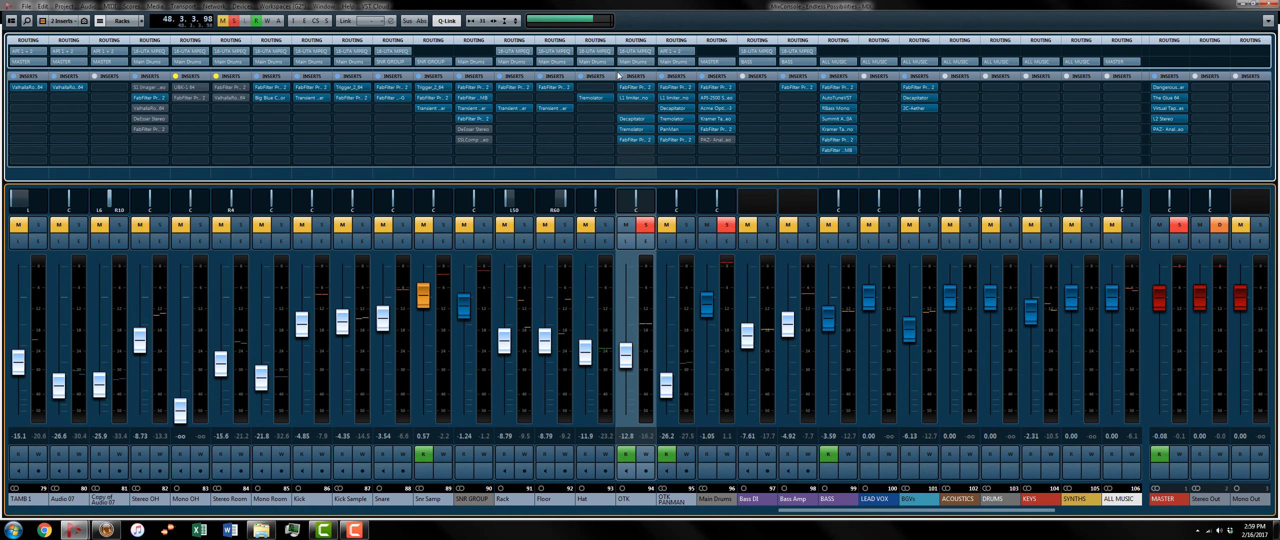
{"action": "left_click", "coordinate": [622, 76]}
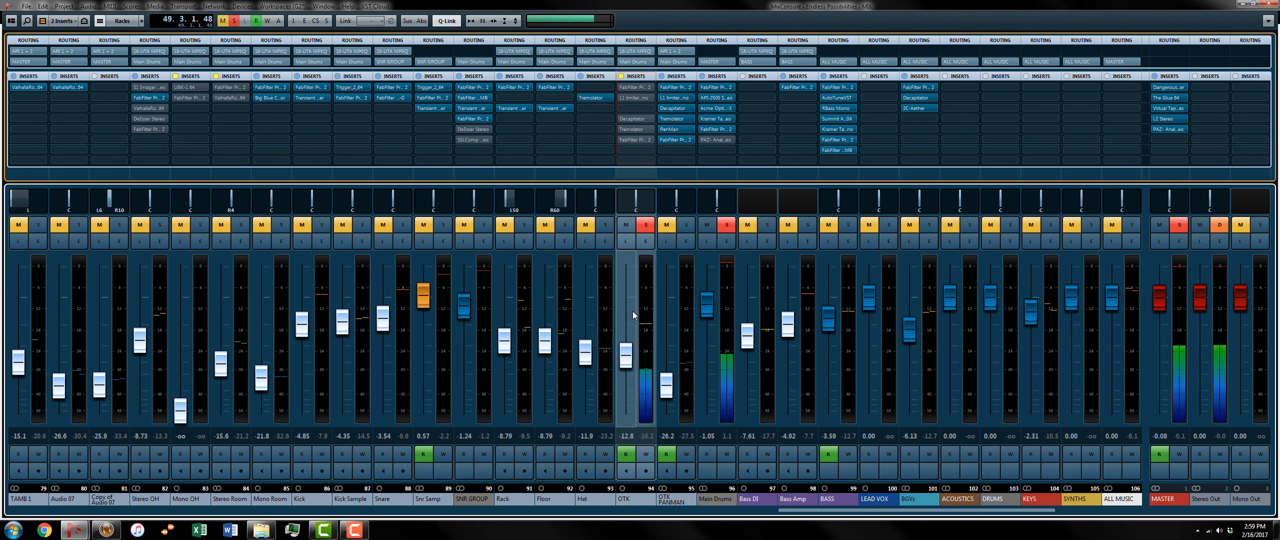
Step: Re-enable the first FabFilter Pro-Q 2 and the L1 limiter on the OTK channel, reviewing each editor
{"action": "left_click", "coordinate": [634, 88]}
{"action": "left_click", "coordinate": [633, 86]}
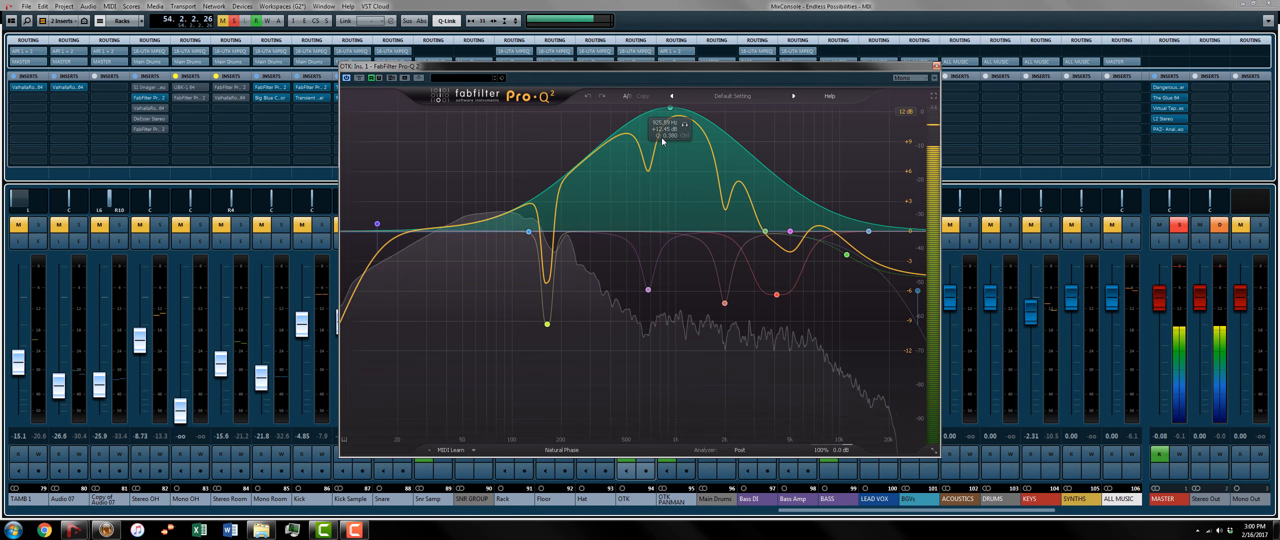
{"action": "left_click", "coordinate": [937, 65]}
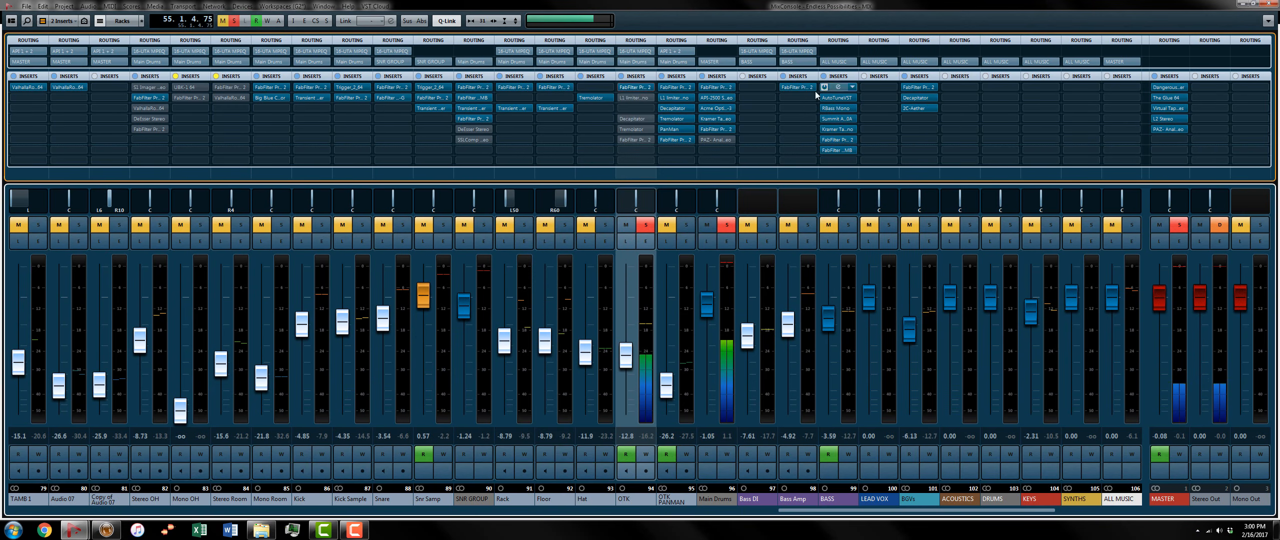
{"action": "left_click", "coordinate": [636, 97]}
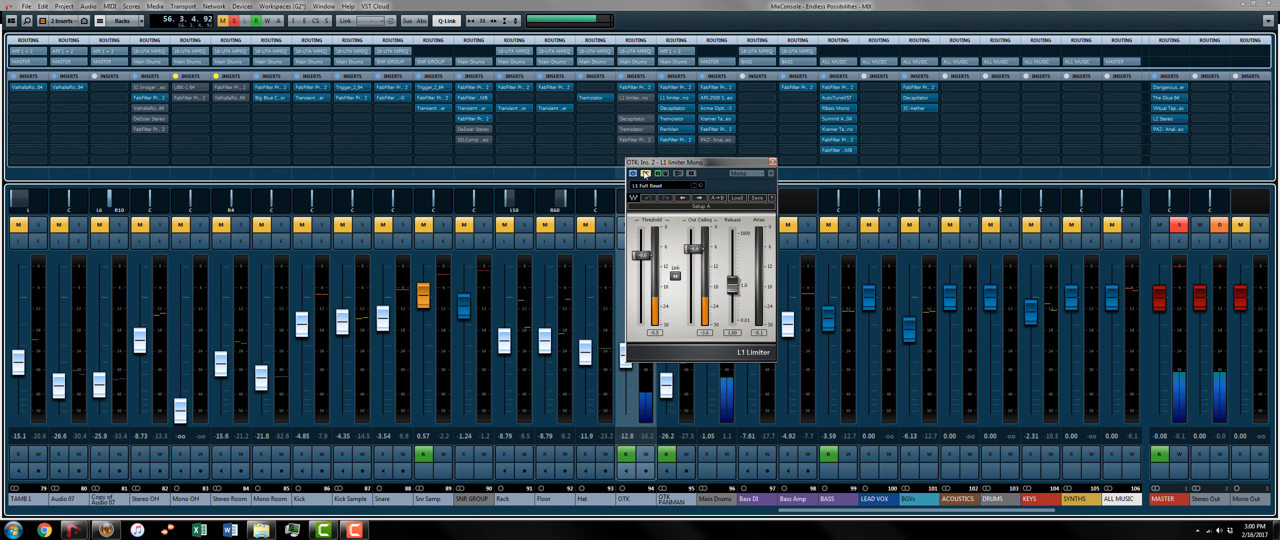
{"action": "left_click", "coordinate": [773, 162]}
Step: Re-enable the Decapitator on the OTK channel and review its saturation settings
{"action": "left_click", "coordinate": [631, 119]}
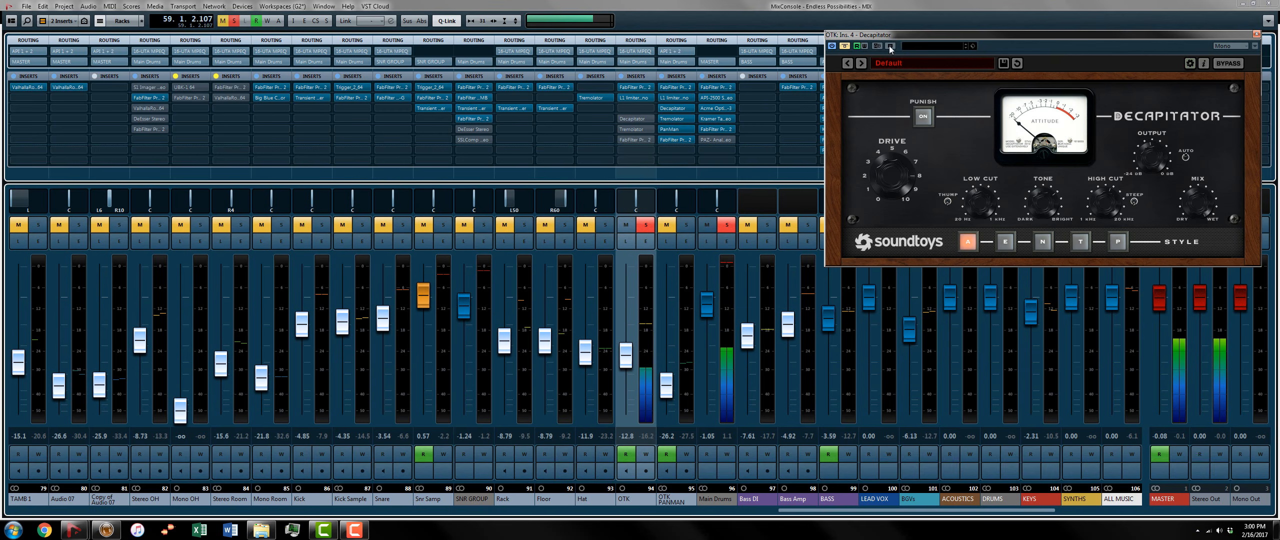
{"action": "left_click_drag", "start_coordinate": [890, 48], "coordinate": [771, 114]}
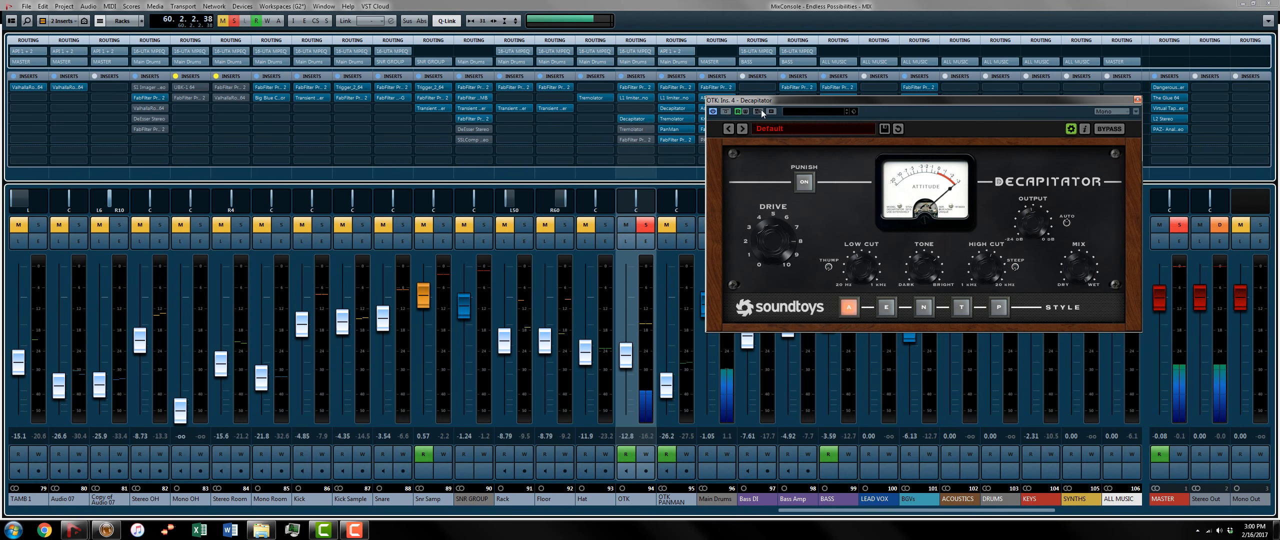
{"action": "left_click", "coordinate": [1137, 99]}
Step: Re-enable the Tremolator on the OTK channel and fine-tune its depth
{"action": "left_click", "coordinate": [631, 129]}
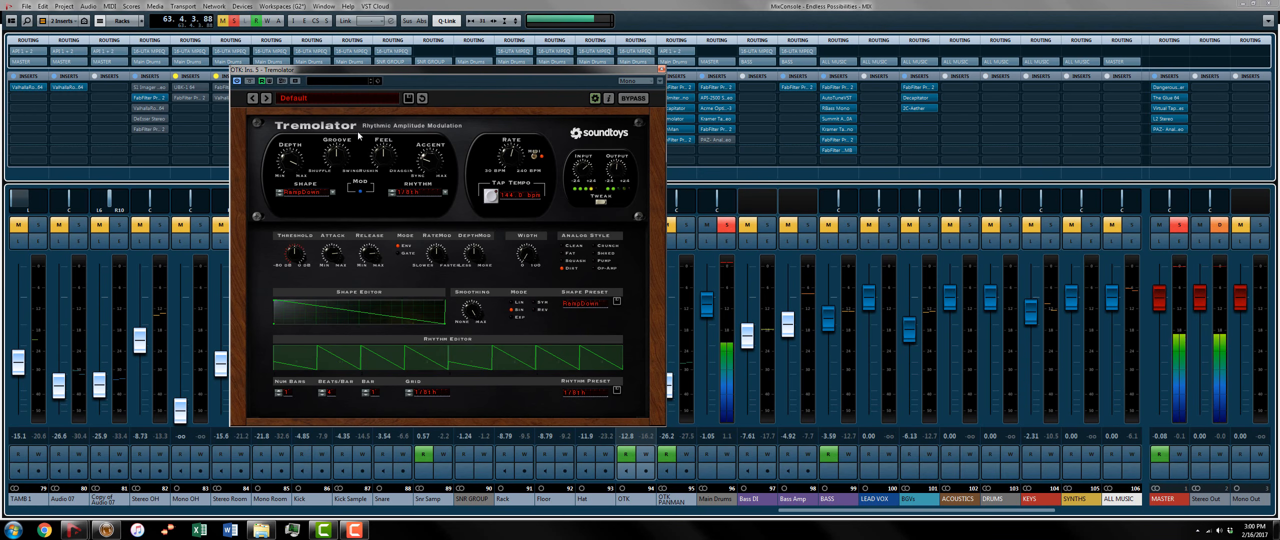
{"action": "left_click_drag", "start_coordinate": [289, 157], "coordinate": [289, 155]}
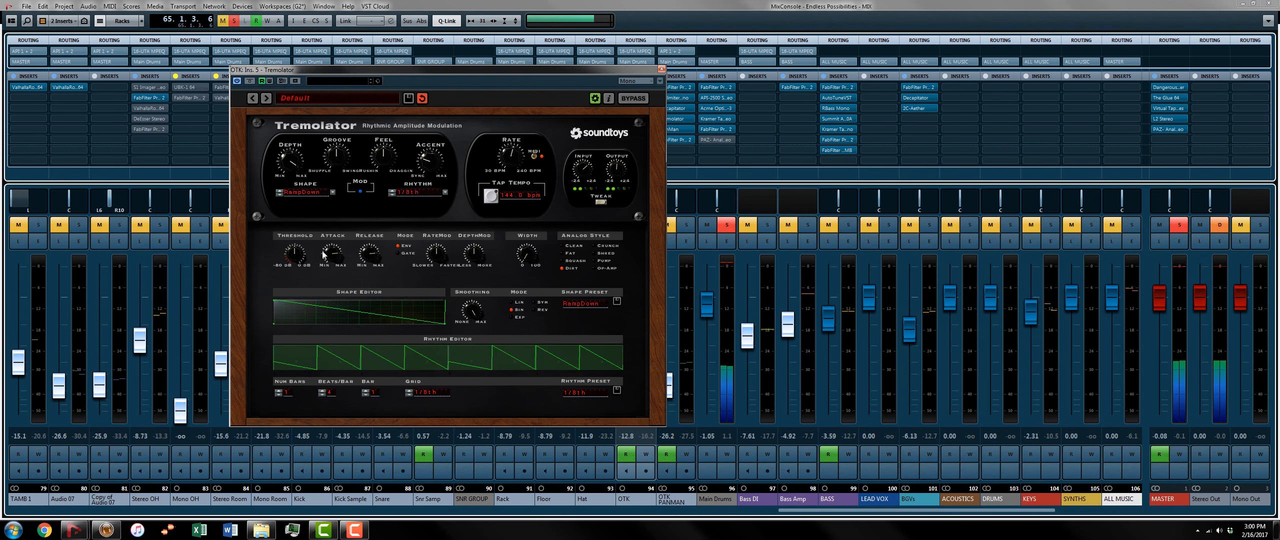
{"action": "left_click", "coordinate": [661, 71]}
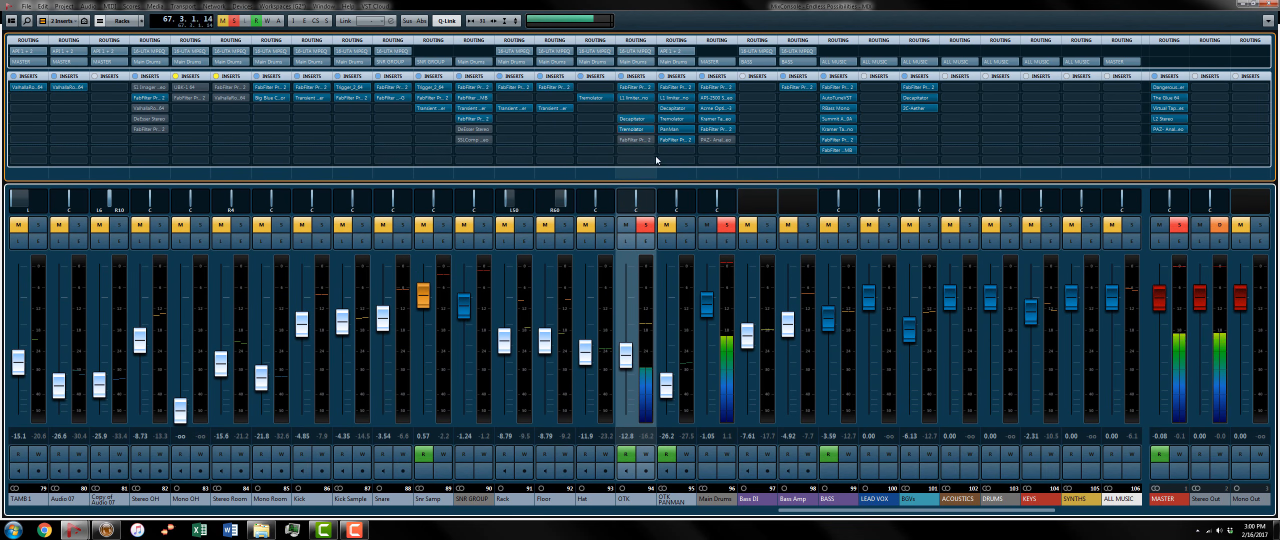
Step: Re-enable the last FabFilter Pro-Q 2 on the OTK channel and compare the full insert chain against its bypass
{"action": "left_click", "coordinate": [631, 141]}
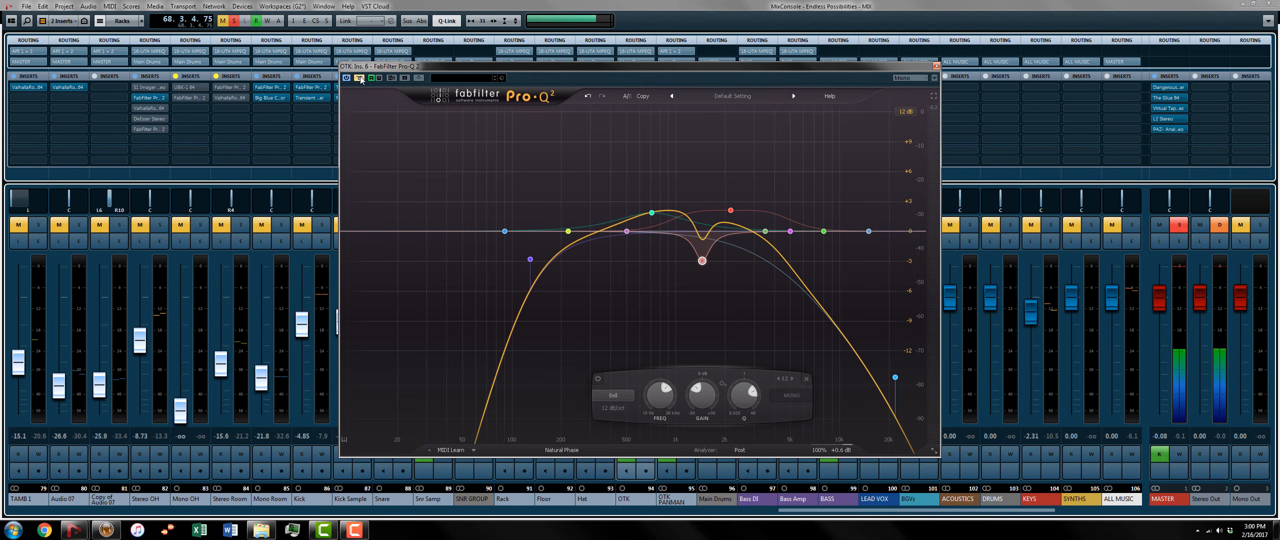
{"action": "left_click", "coordinate": [936, 65]}
{"action": "left_click", "coordinate": [621, 76]}
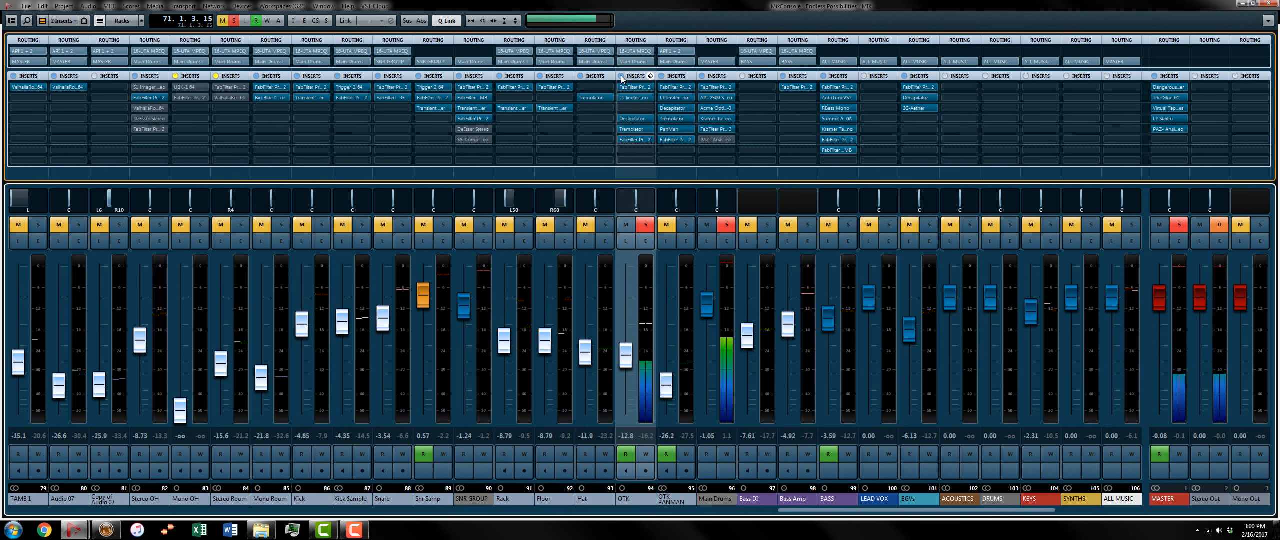
{"action": "left_click", "coordinate": [621, 77]}
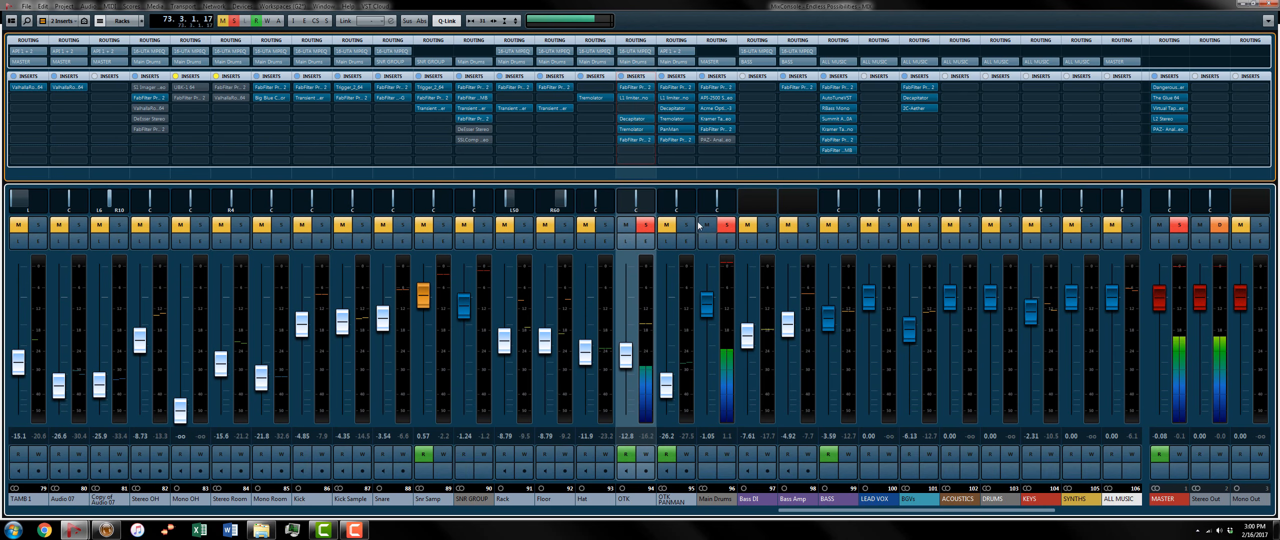
{"action": "key", "text": "space"}
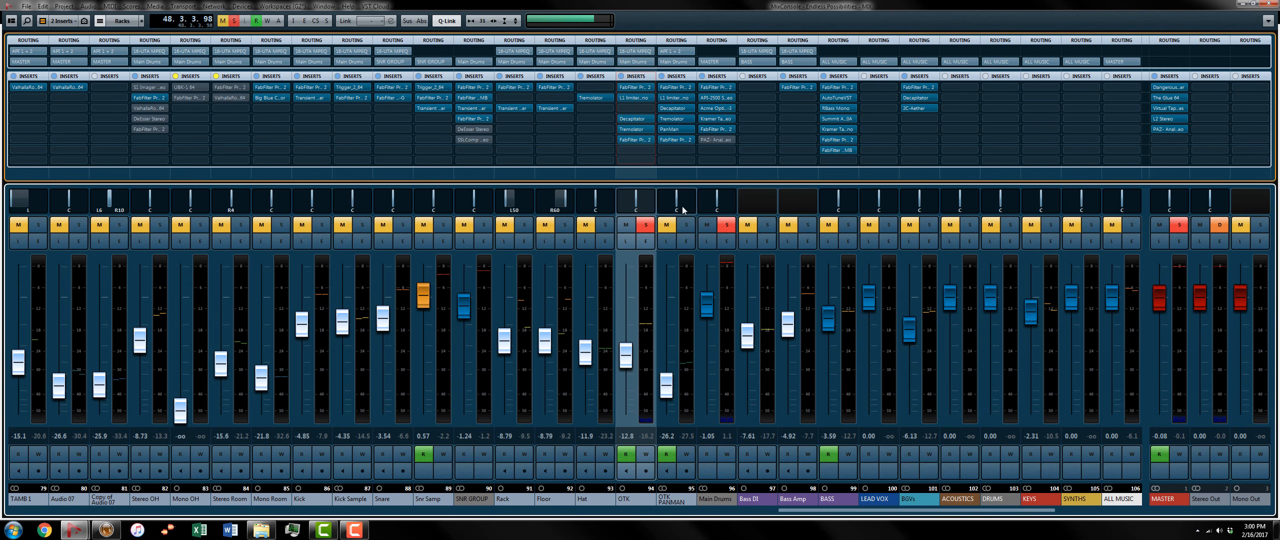
Step: Solo the OTK PANMAN channel and review the settings of its PanMan and Tremolator inserts
{"action": "left_click", "coordinate": [686, 225], "text": "ctrl"}
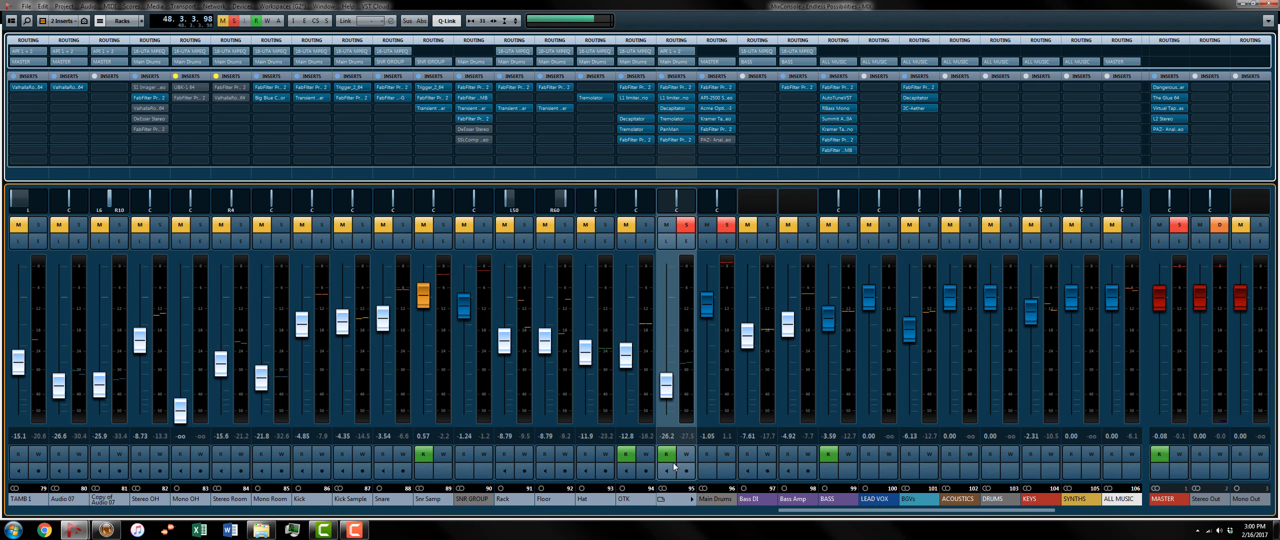
{"action": "left_click", "coordinate": [675, 129]}
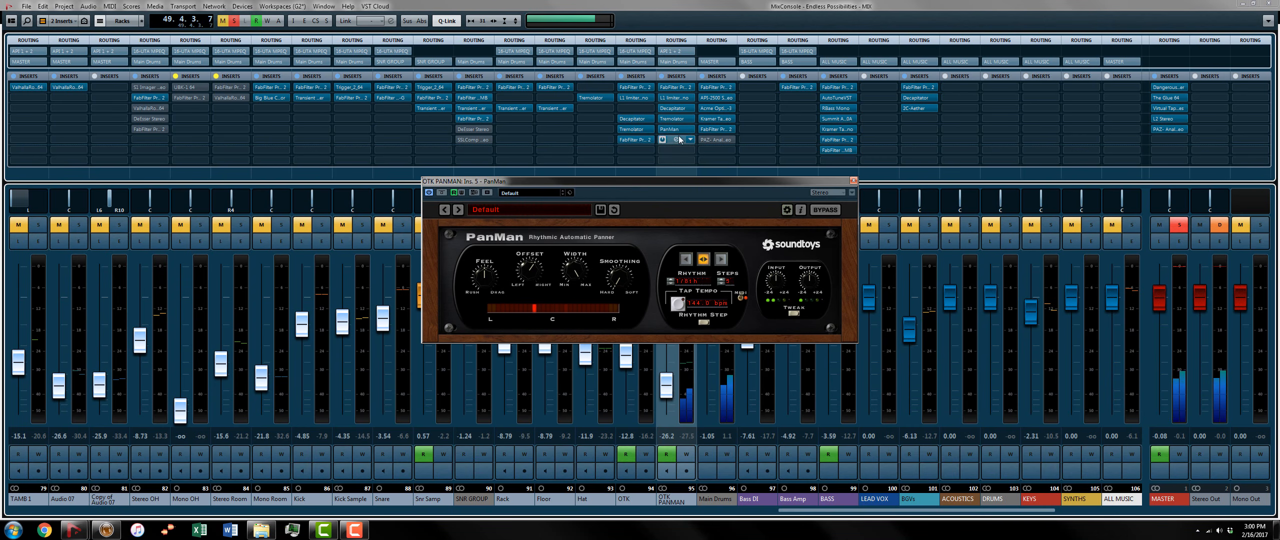
{"action": "left_click", "coordinate": [672, 118]}
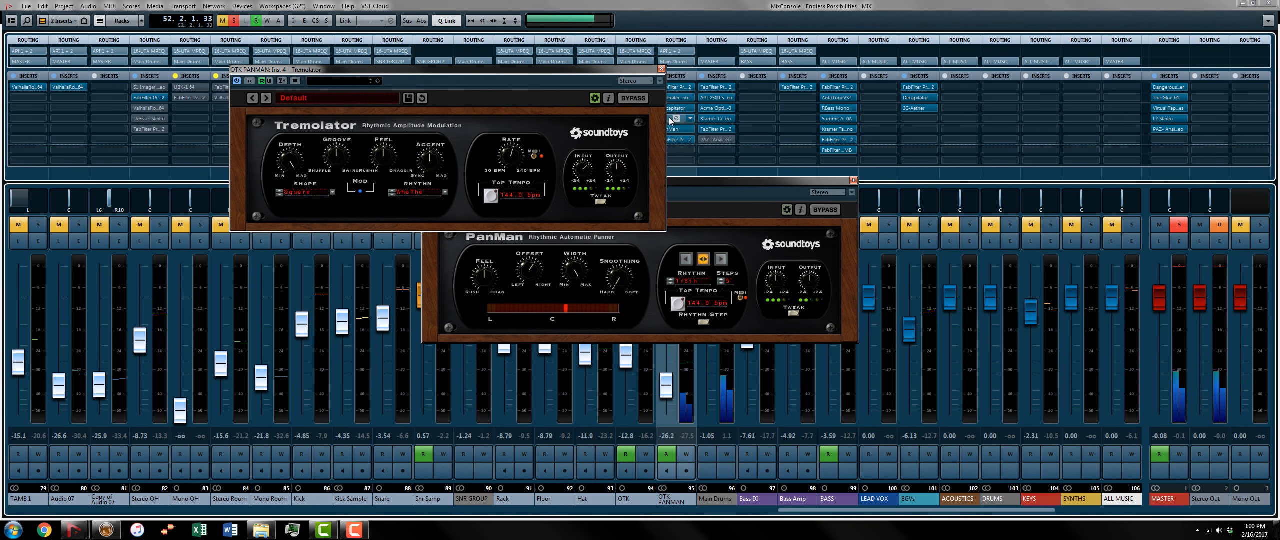
{"action": "left_click", "coordinate": [661, 69]}
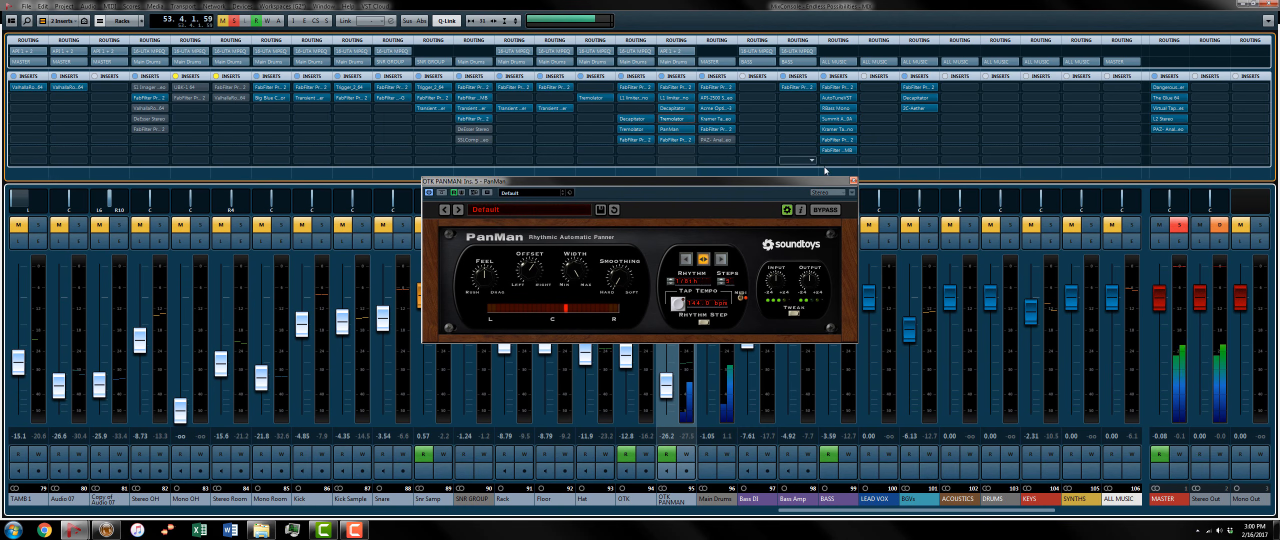
{"action": "left_click", "coordinate": [854, 181]}
Step: Bring the OTK and Hat channels back in with OTK PANMAN, and solo the whole Main Drums group
{"action": "left_click", "coordinate": [628, 225]}
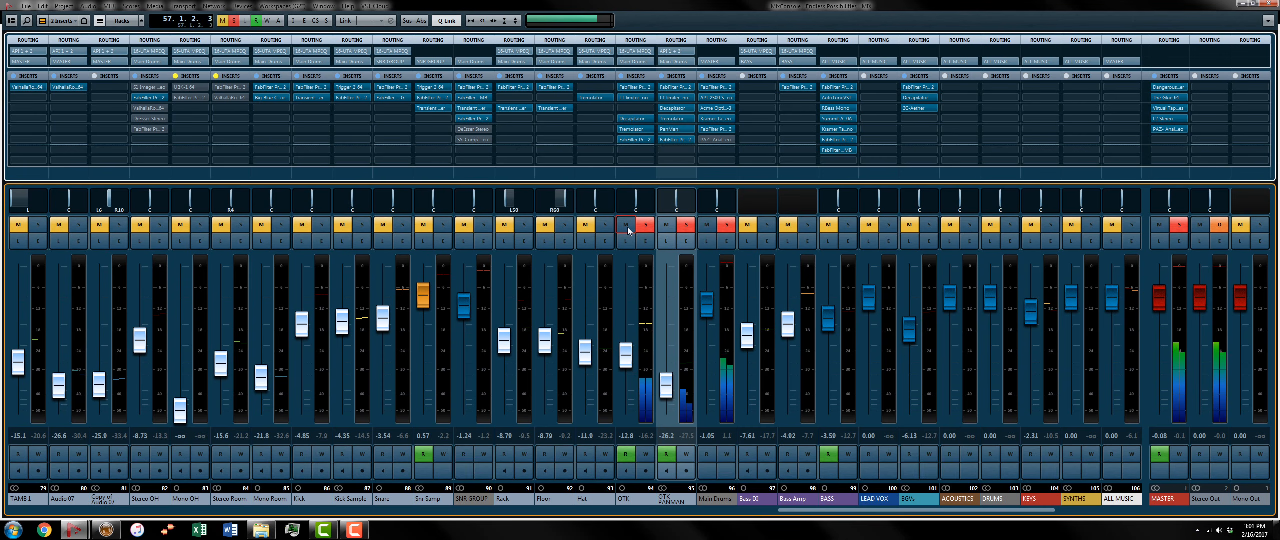
{"action": "left_click", "coordinate": [589, 228]}
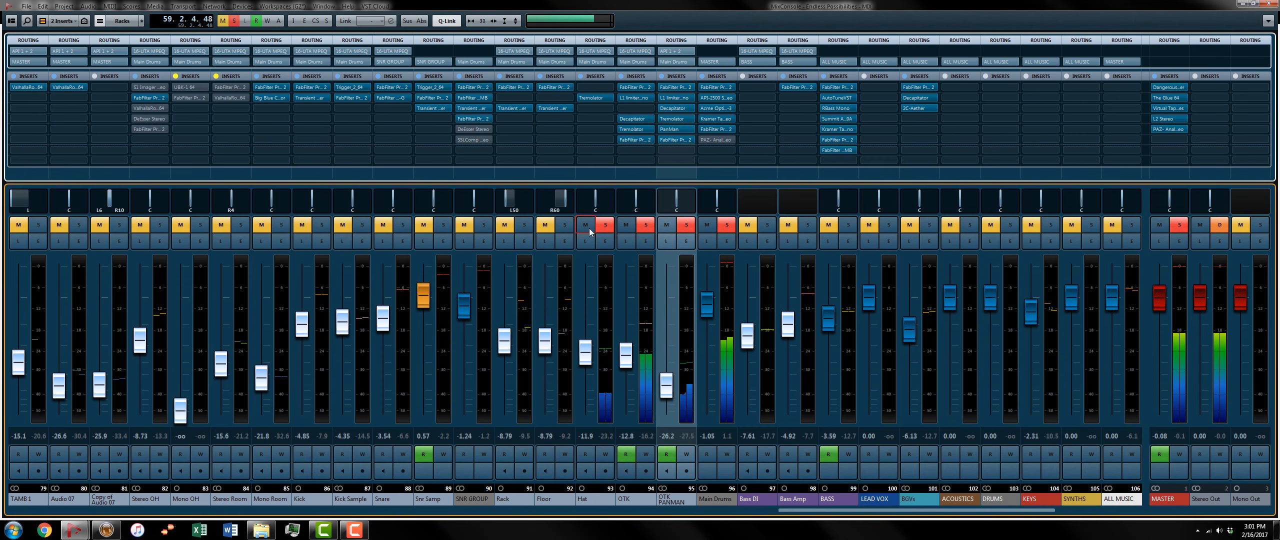
{"action": "left_click", "coordinate": [727, 229]}
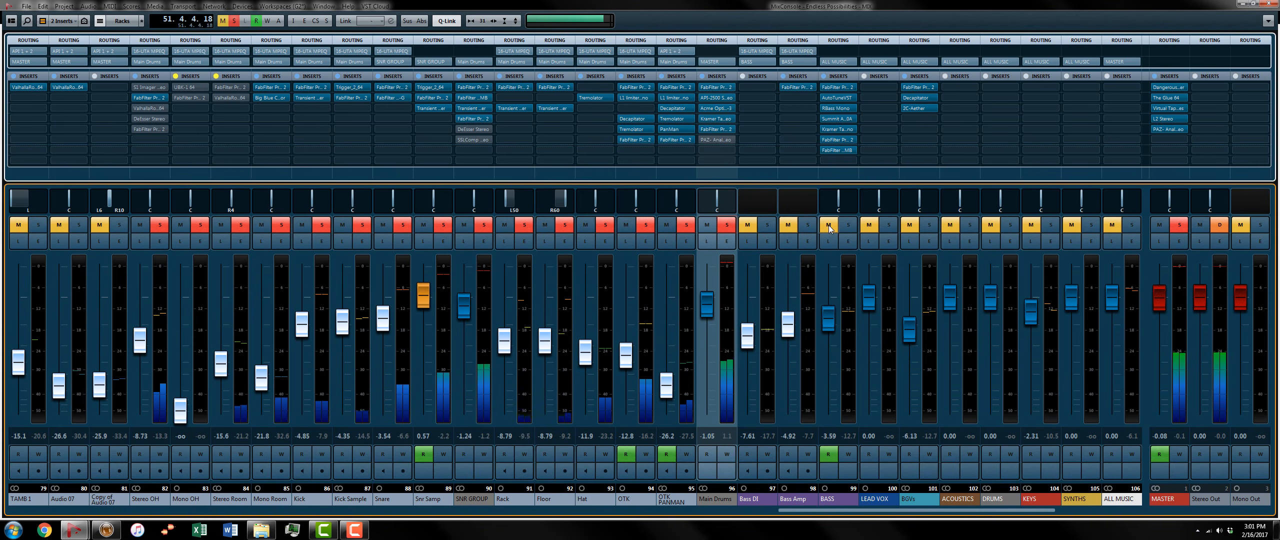
Step: Compare the drum mix with and without the OTK and OTK PANMAN channels
{"action": "left_click", "coordinate": [686, 224]}
{"action": "left_click", "coordinate": [646, 224]}
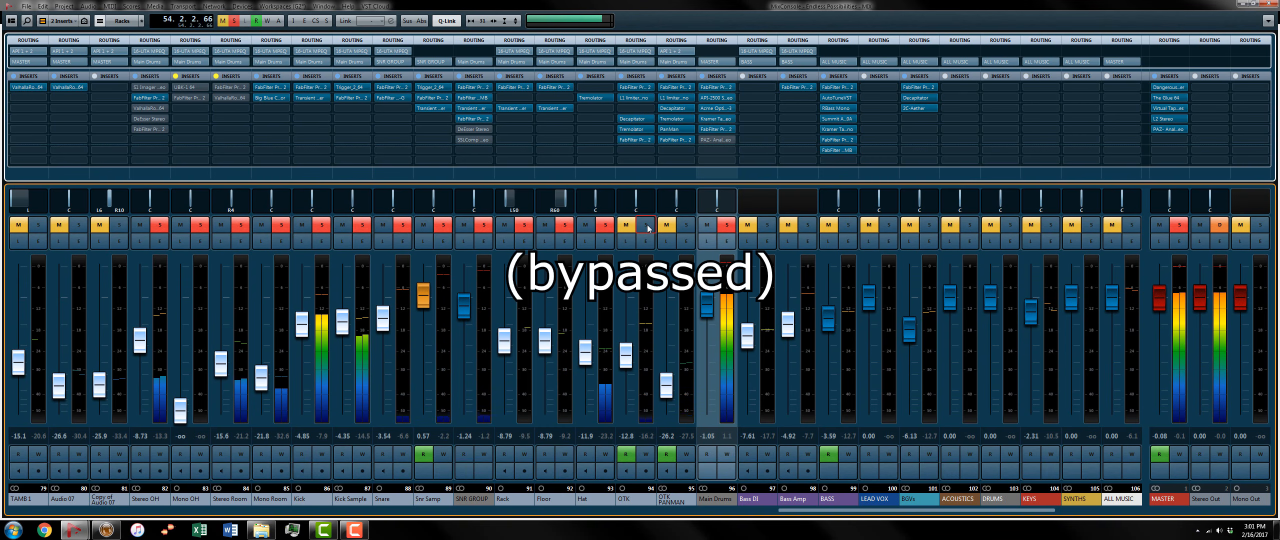
{"action": "left_click", "coordinate": [647, 226]}
{"action": "left_click", "coordinate": [687, 225]}
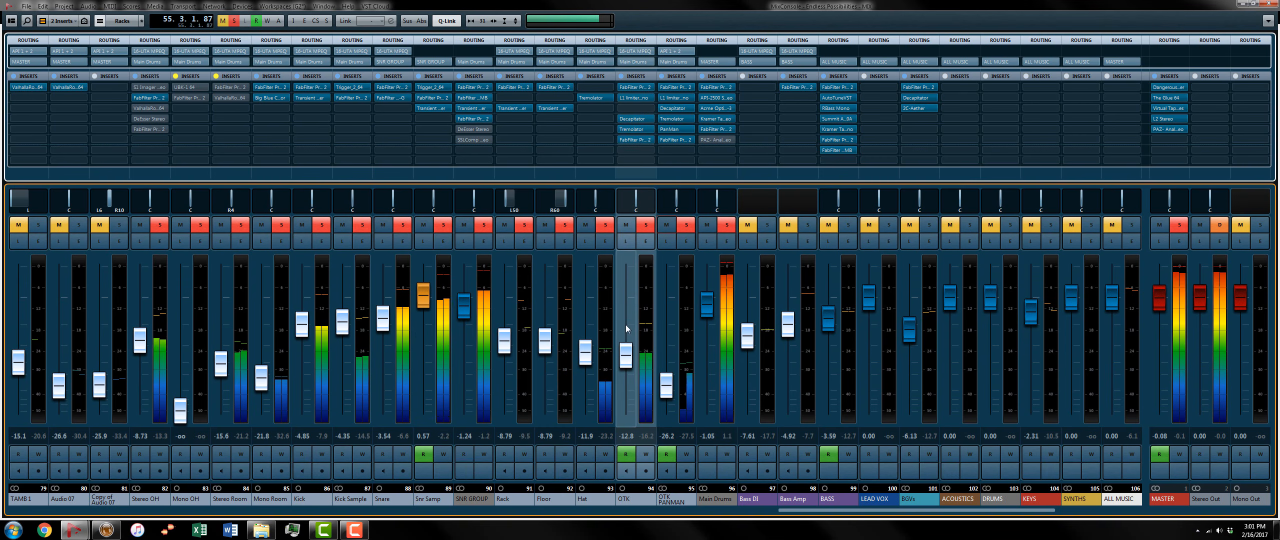
Step: Bring the BASS and KEYS channels in with the soloed drums and play the mix
{"action": "left_click", "coordinate": [827, 226]}
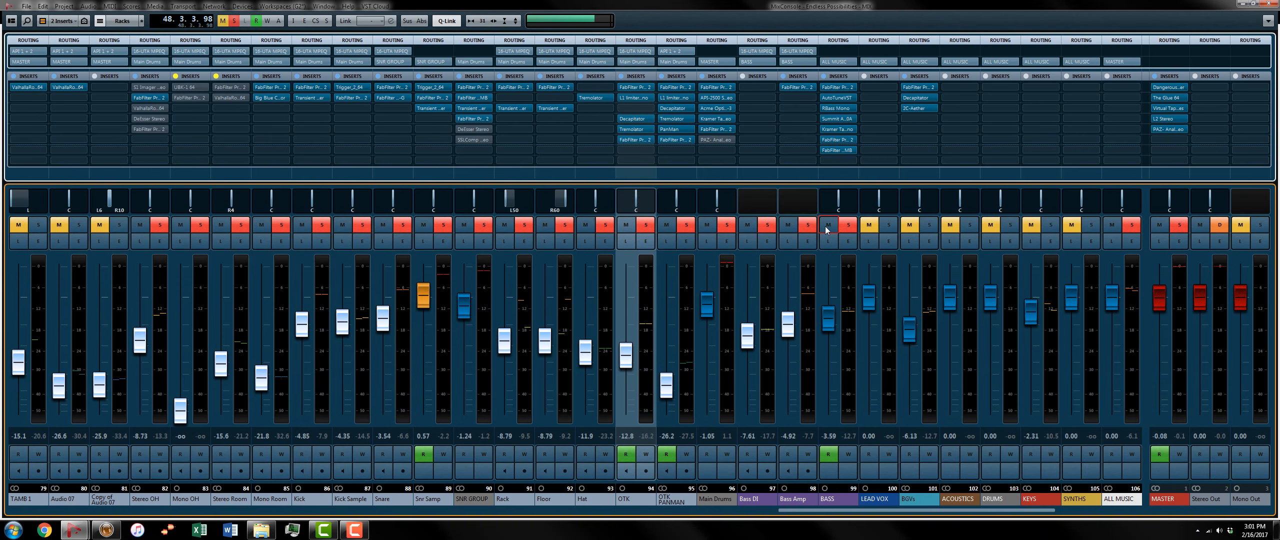
{"action": "left_click", "coordinate": [1031, 226]}
{"action": "key", "text": "space"}
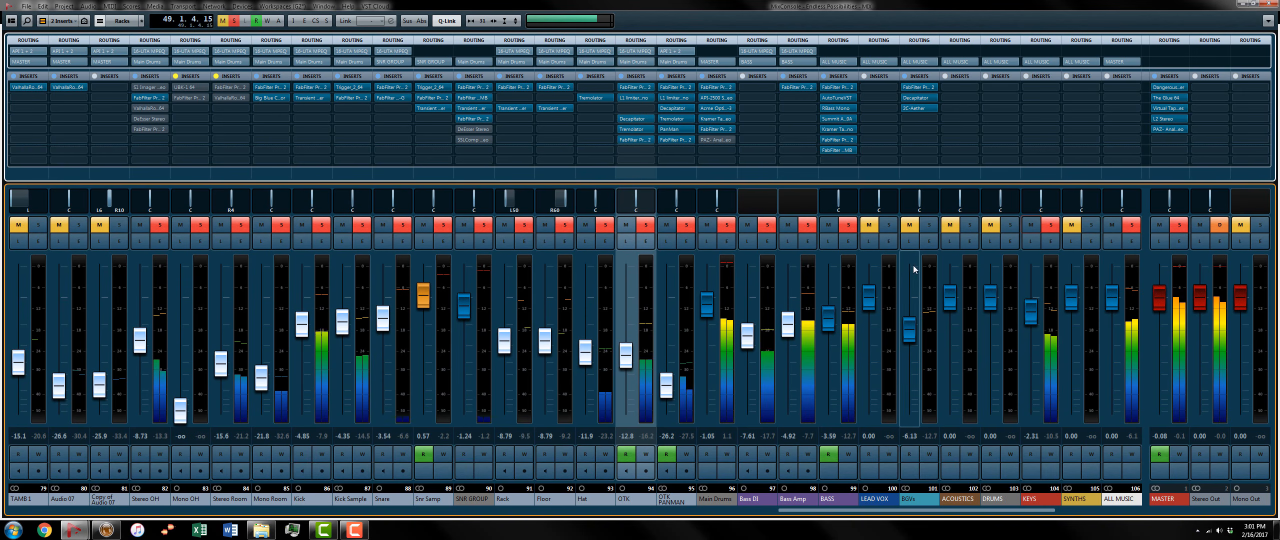
{"action": "left_click", "coordinate": [669, 392]}
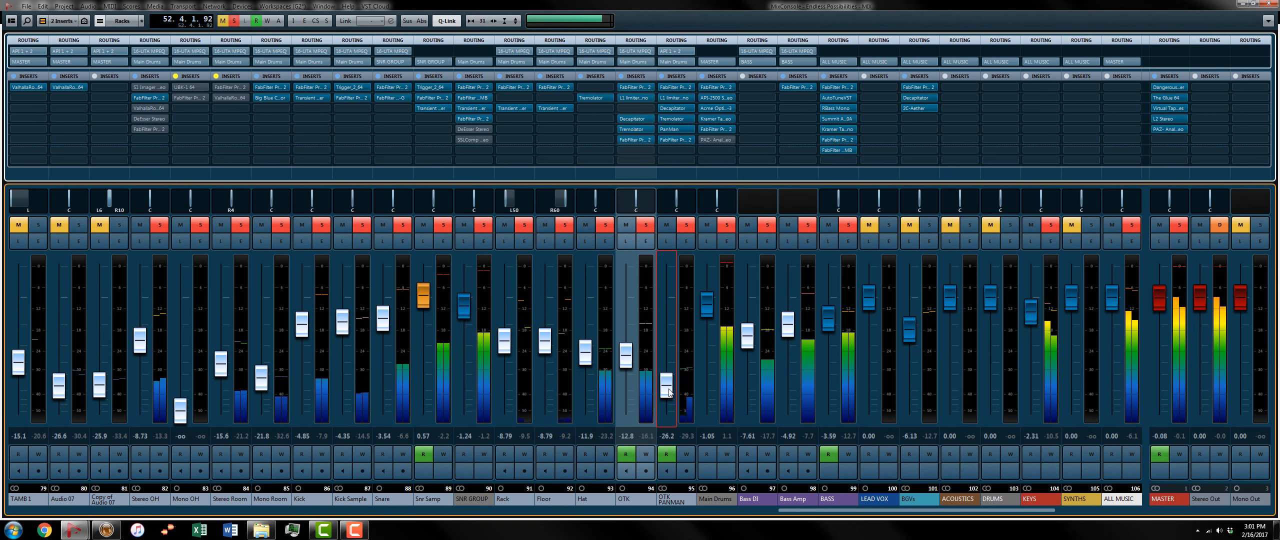
Step: Compare the playing mix of drums, bass and keys twice with and without the OTK and OTK PANMAN channels, and stop playback
{"action": "left_click", "coordinate": [646, 226]}
{"action": "left_click", "coordinate": [683, 225]}
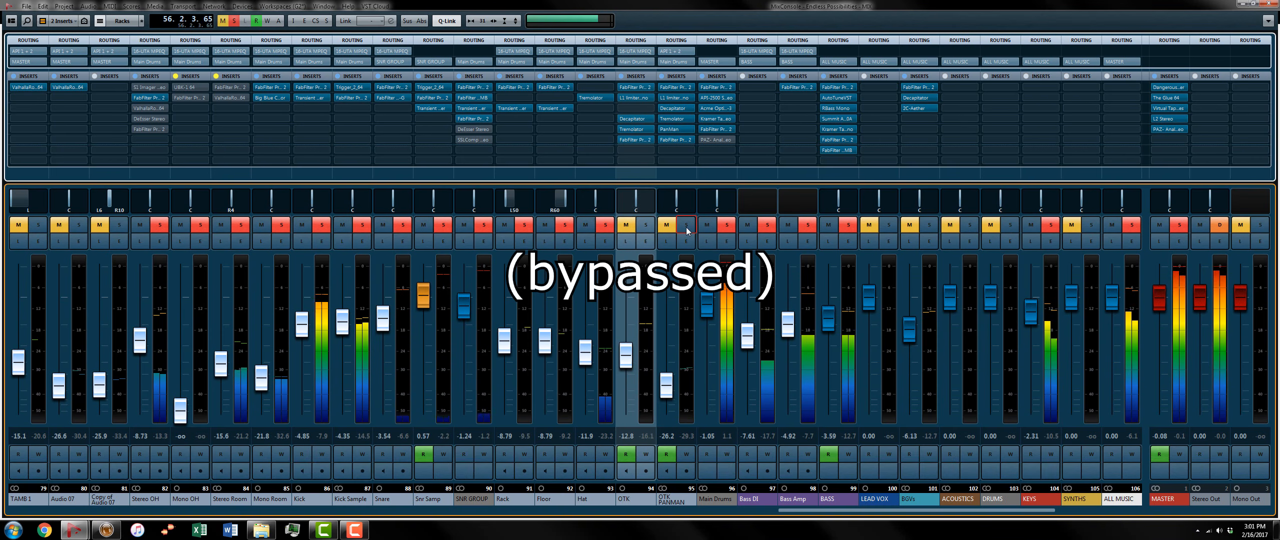
{"action": "left_click", "coordinate": [686, 226]}
{"action": "left_click", "coordinate": [646, 226]}
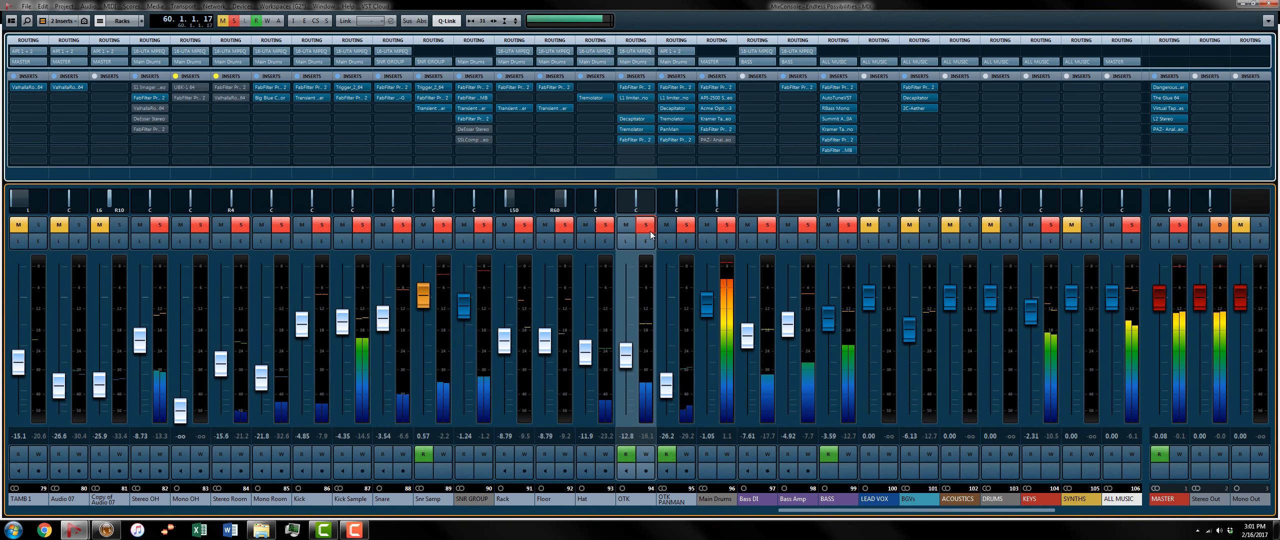
{"action": "left_click", "coordinate": [645, 225]}
{"action": "left_click", "coordinate": [686, 226]}
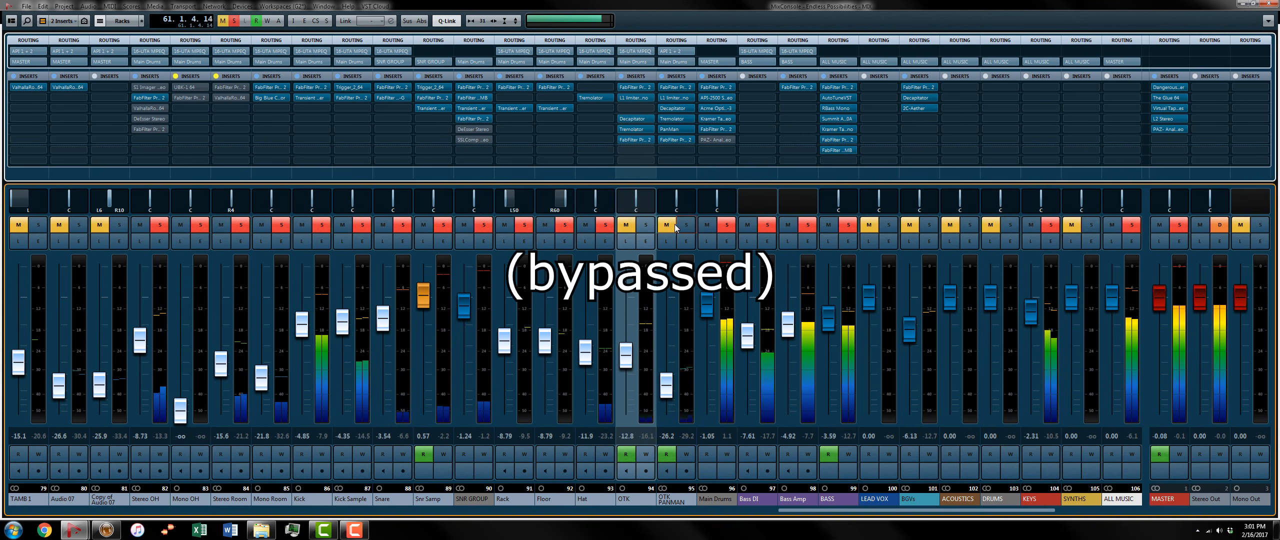
{"action": "left_click", "coordinate": [626, 226]}
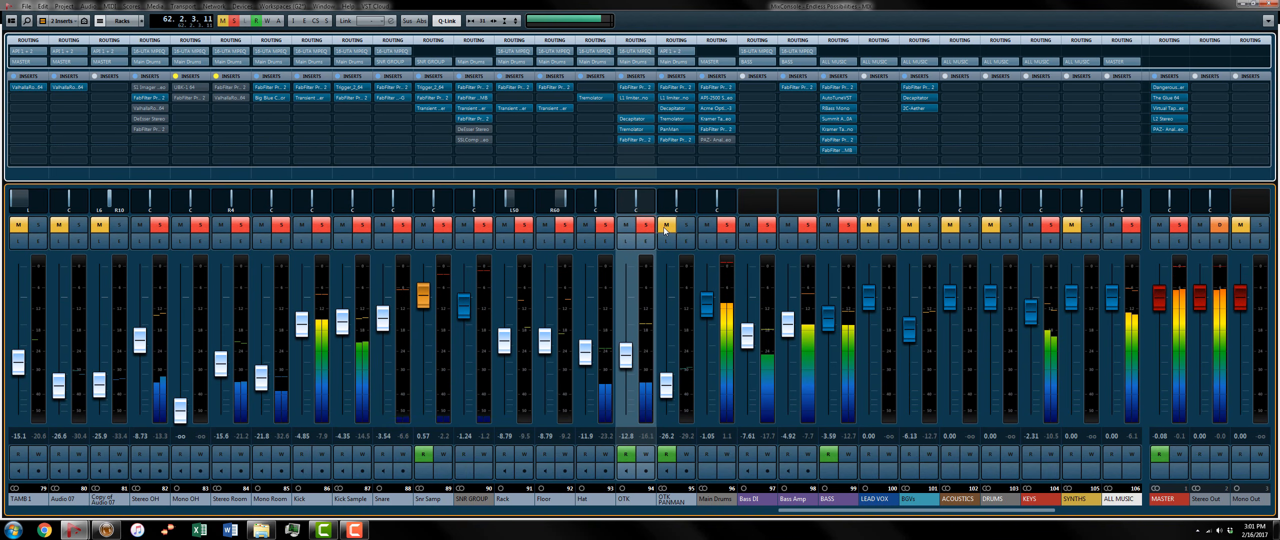
{"action": "left_click", "coordinate": [665, 228]}
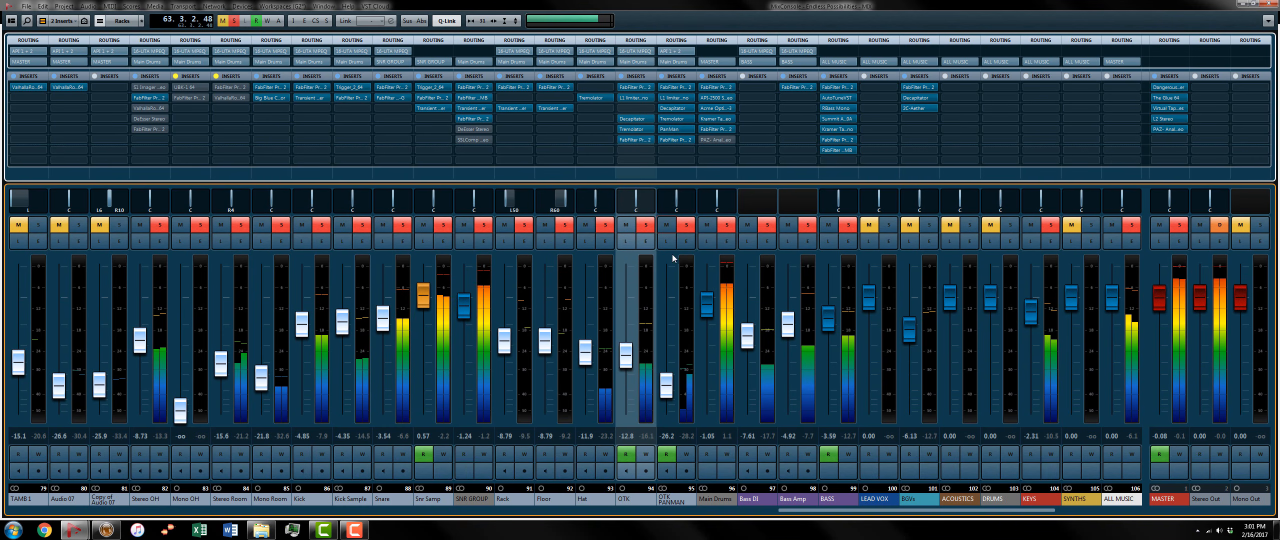
{"action": "key", "text": "space"}
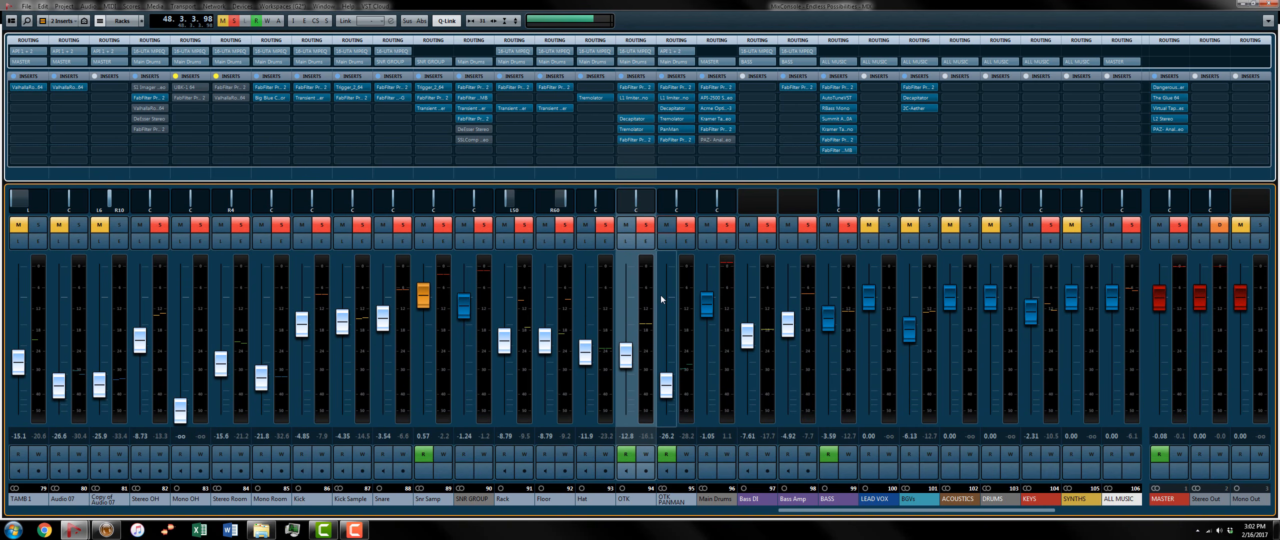
Step: Play the mix without OTK and OTK PANMAN and with the Hat's Tremolator bypassed, and restore all three to compare
{"action": "left_click", "coordinate": [646, 224]}
{"action": "key", "text": "space"}
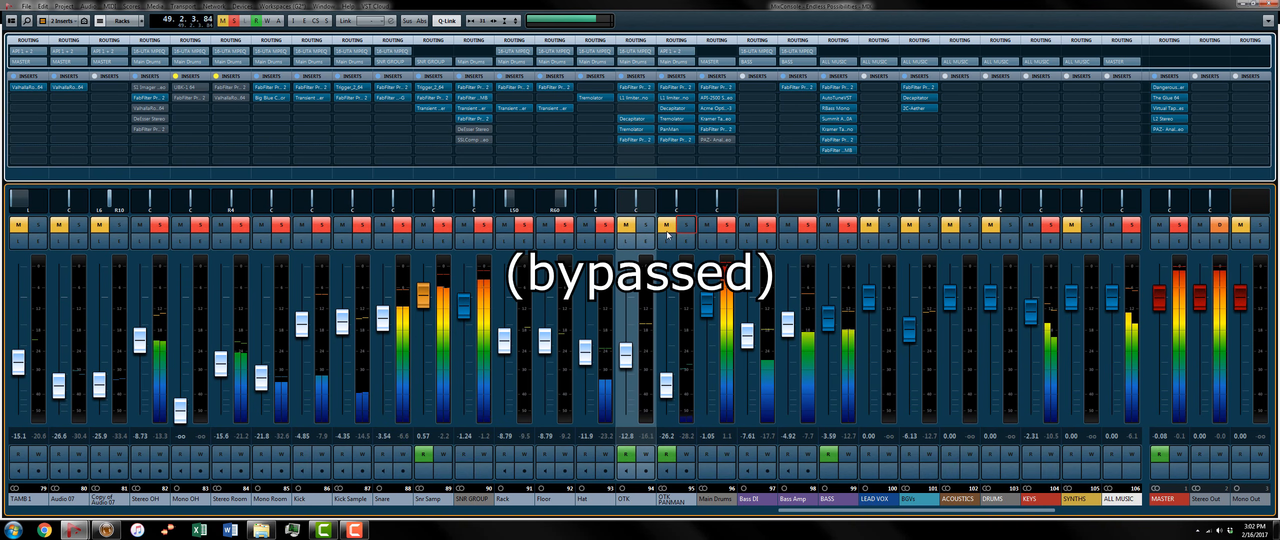
{"action": "left_click", "coordinate": [581, 97]}
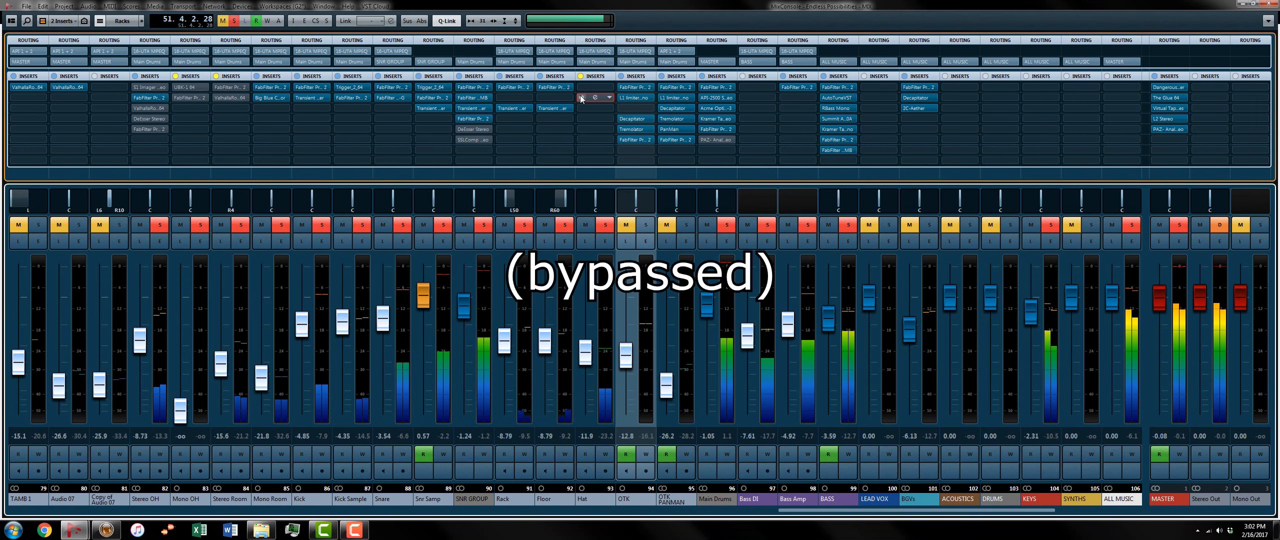
{"action": "left_click", "coordinate": [580, 96]}
{"action": "left_click", "coordinate": [645, 224]}
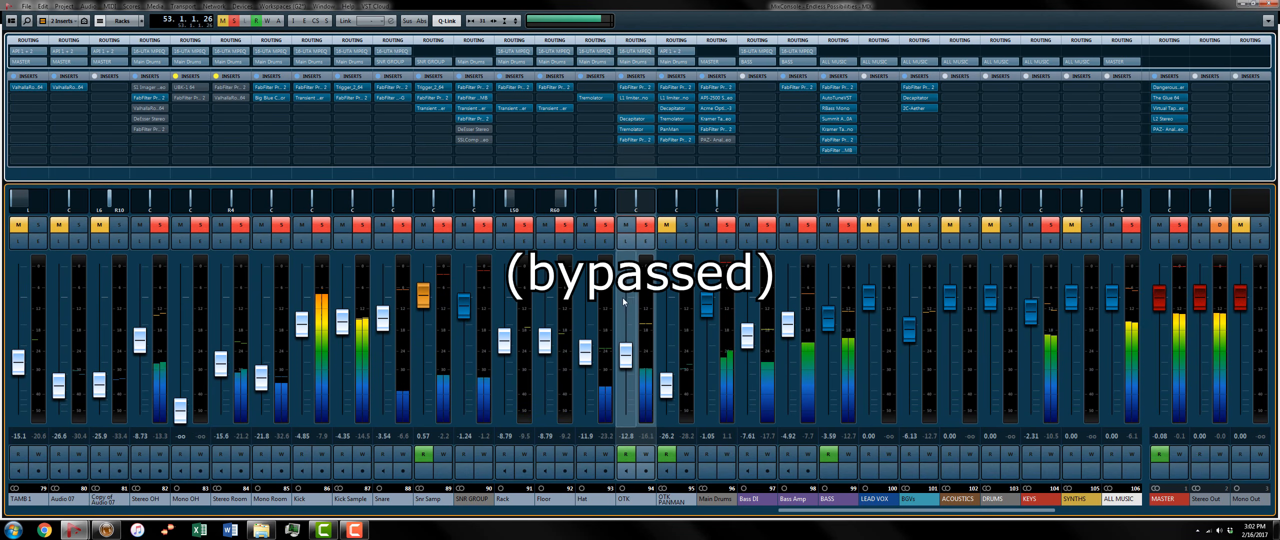
{"action": "left_click", "coordinate": [669, 226]}
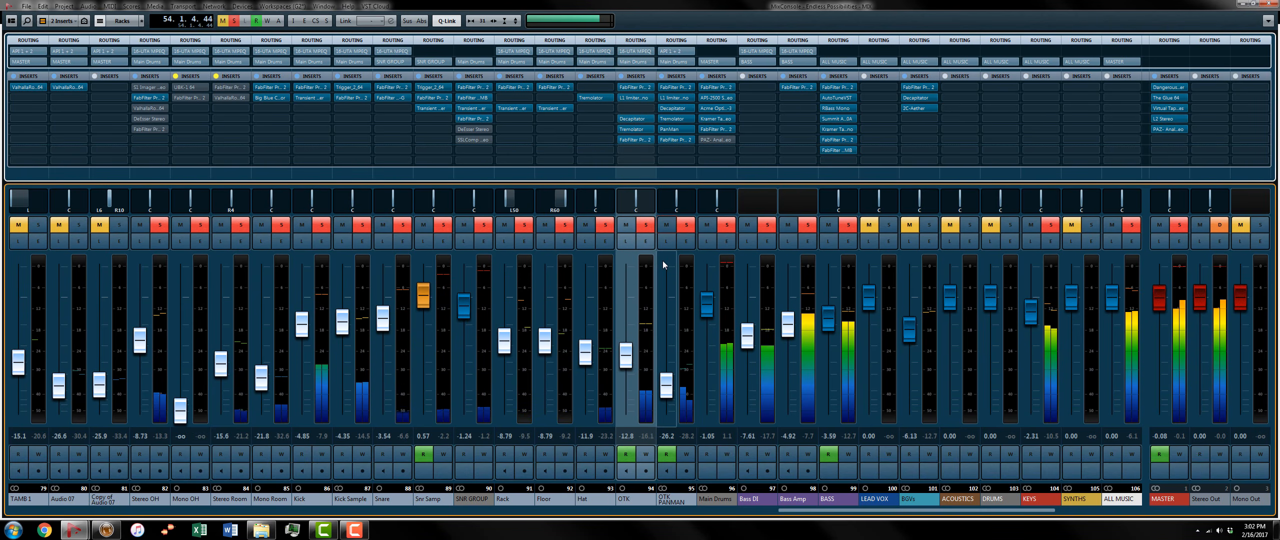